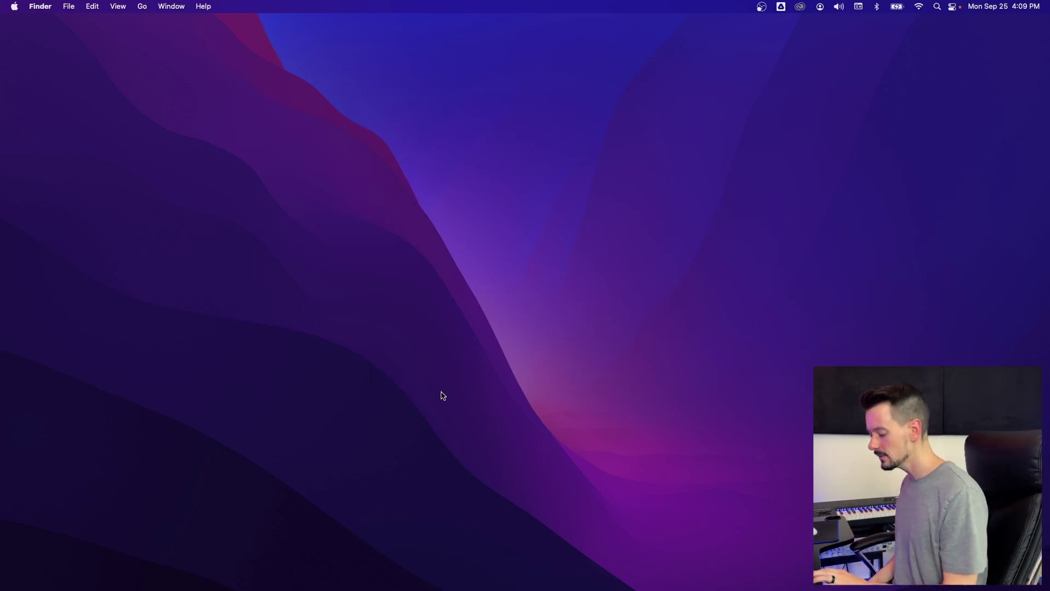
Launch Audio MIDI Setup from Spotlight and delete the old Multi-Output Device
key("super+space")
type("aud")
key("Return")
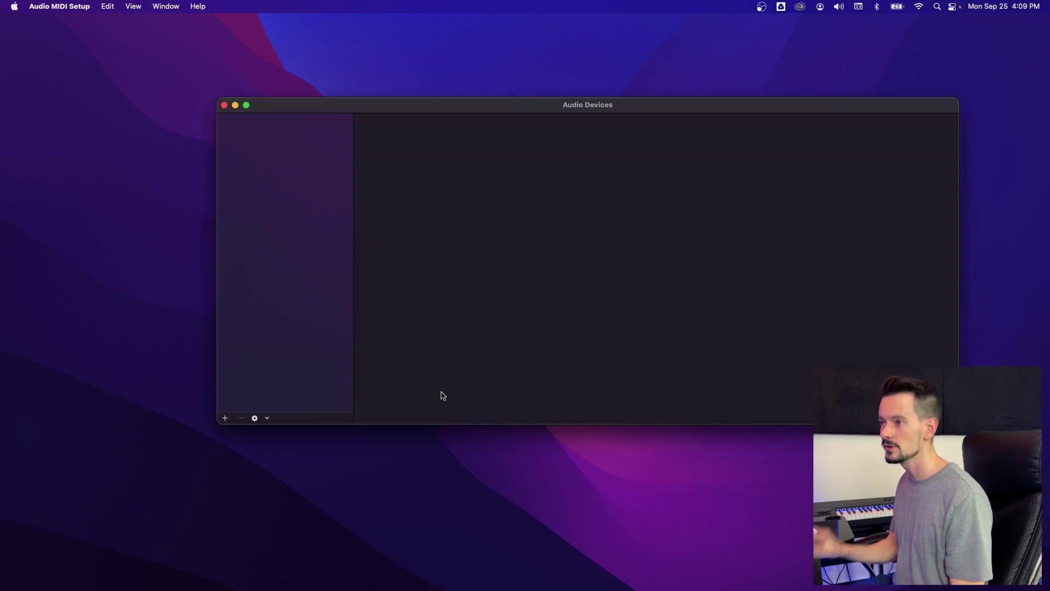
key("BackSpace")
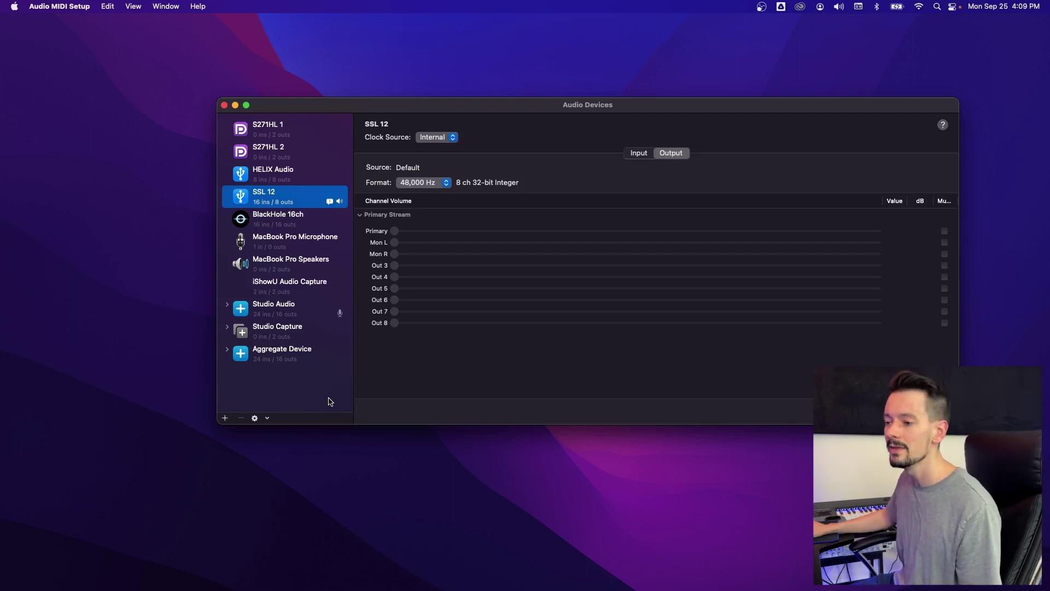
Build an aggregate device from SSL 12 and HELIX Audio with drift correction enabled
left_click(223, 417)
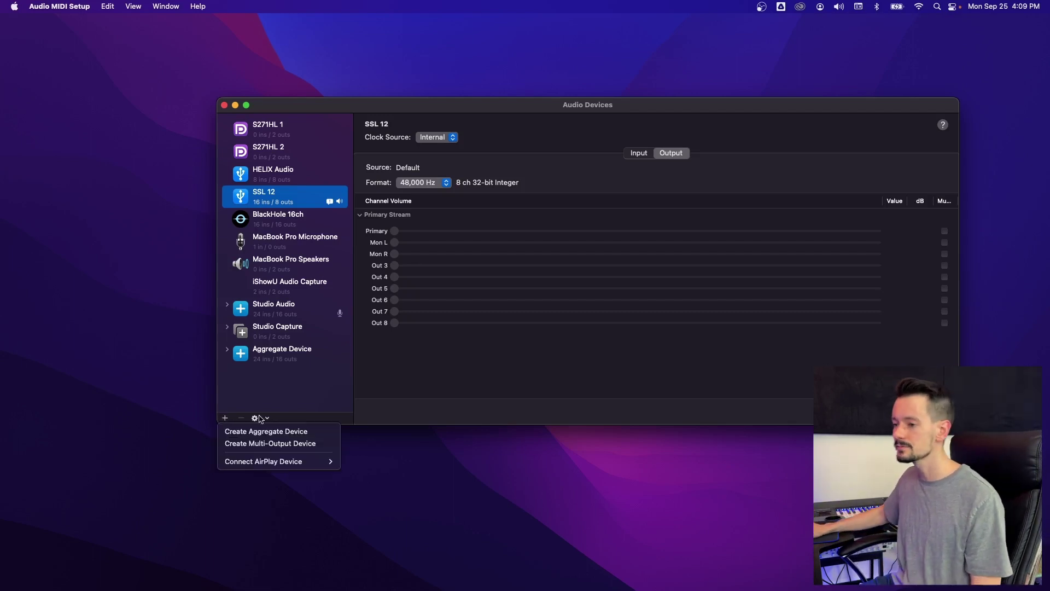
left_click(266, 431)
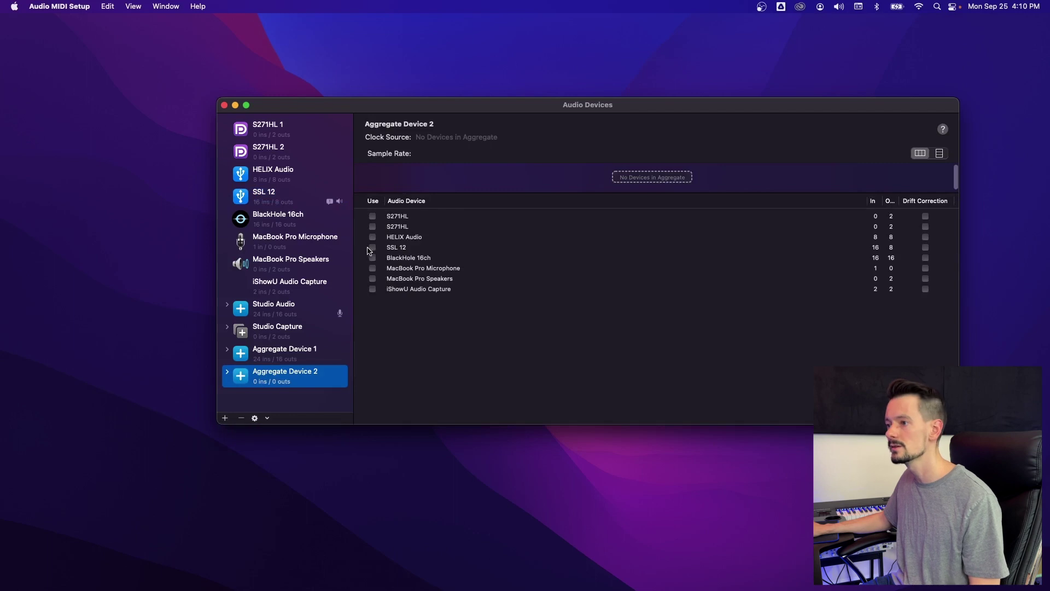
left_click(372, 246)
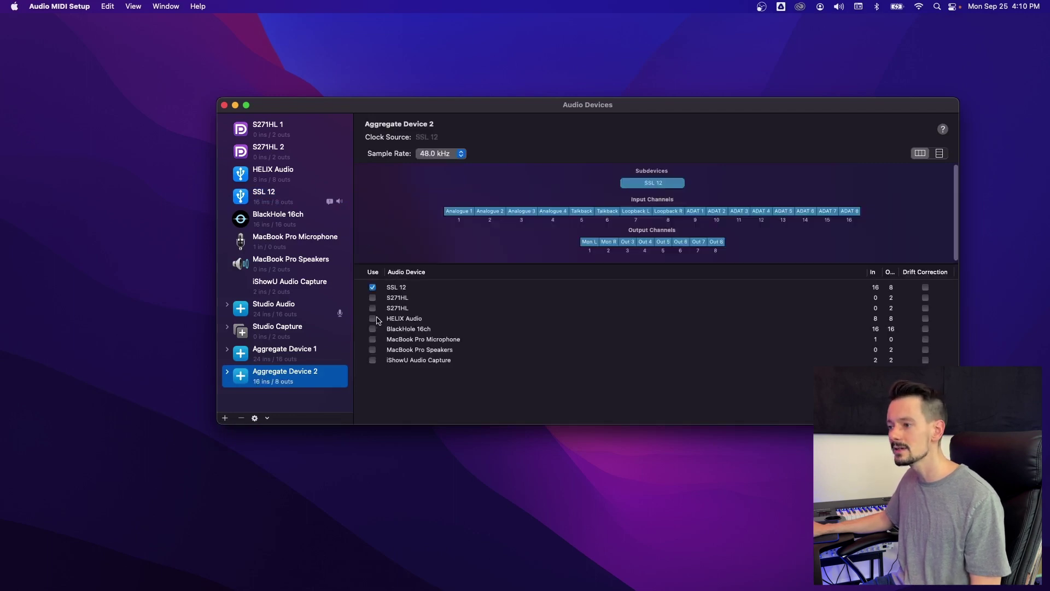
left_click(373, 318)
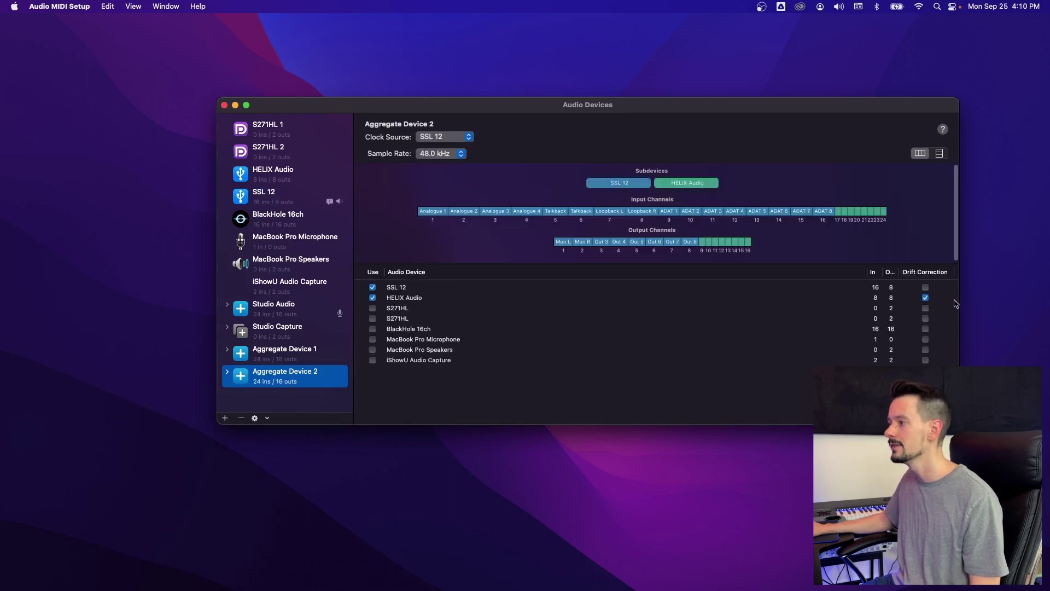
left_click(926, 287)
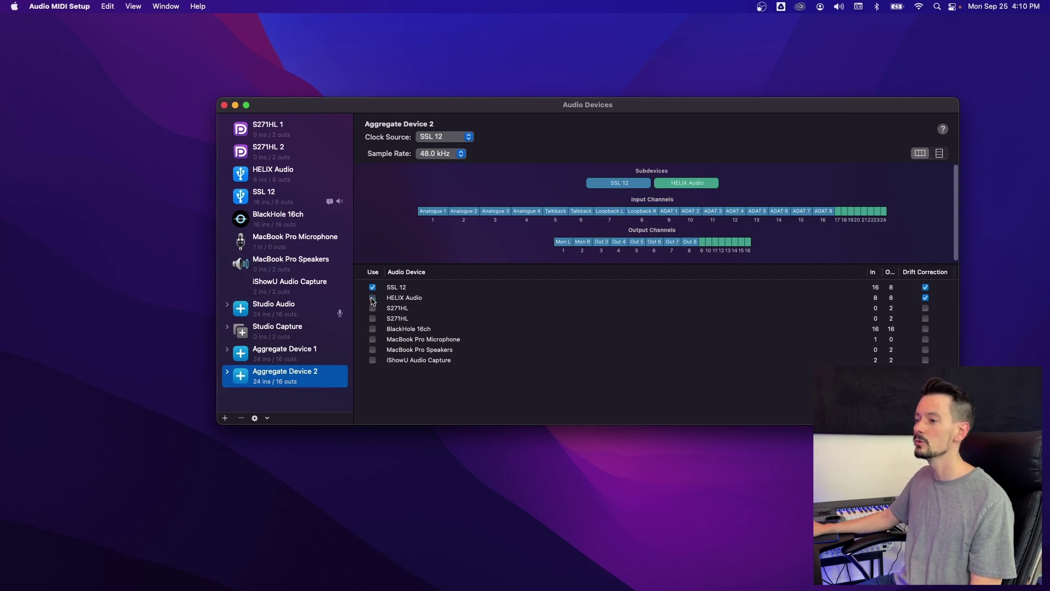
left_click(372, 297)
left_click(372, 319)
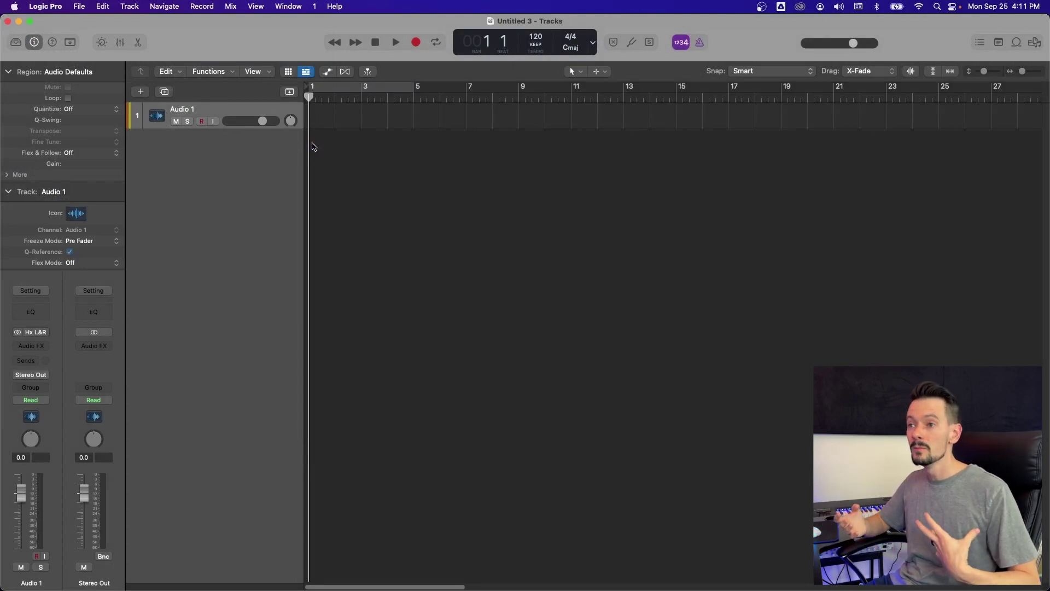
Open Logic Pro's Audio preferences, keeping Studio Audio as the input device
left_click(46, 6)
mouse_move(49, 40)
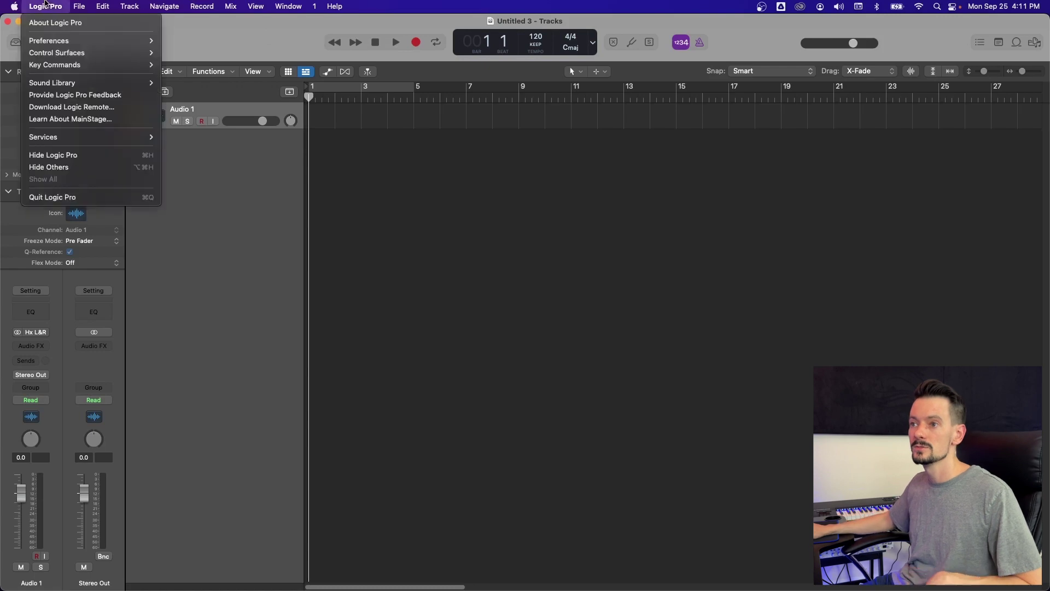
left_click(237, 54)
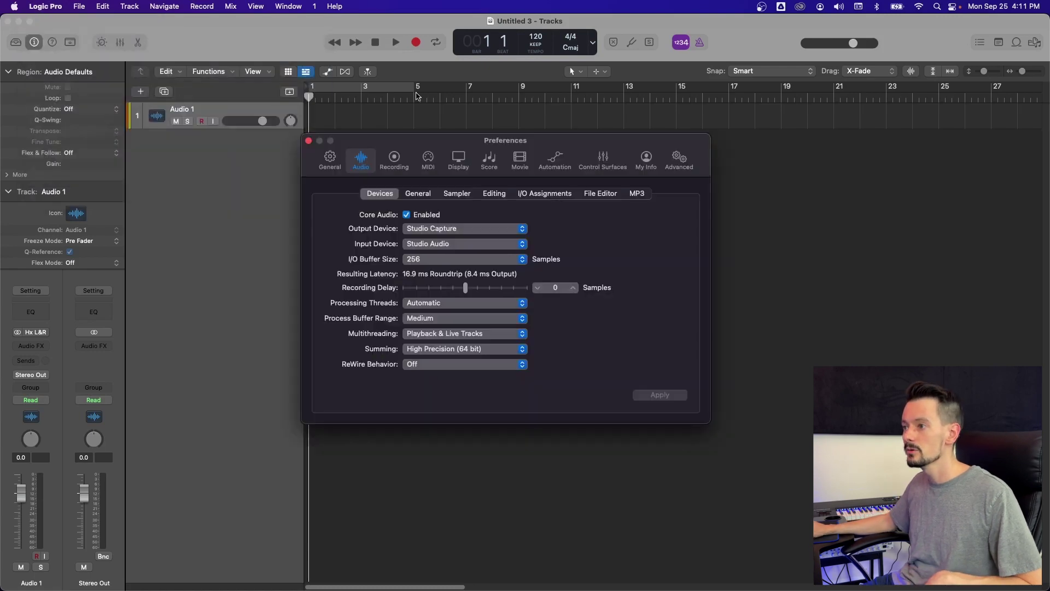
left_click(421, 244)
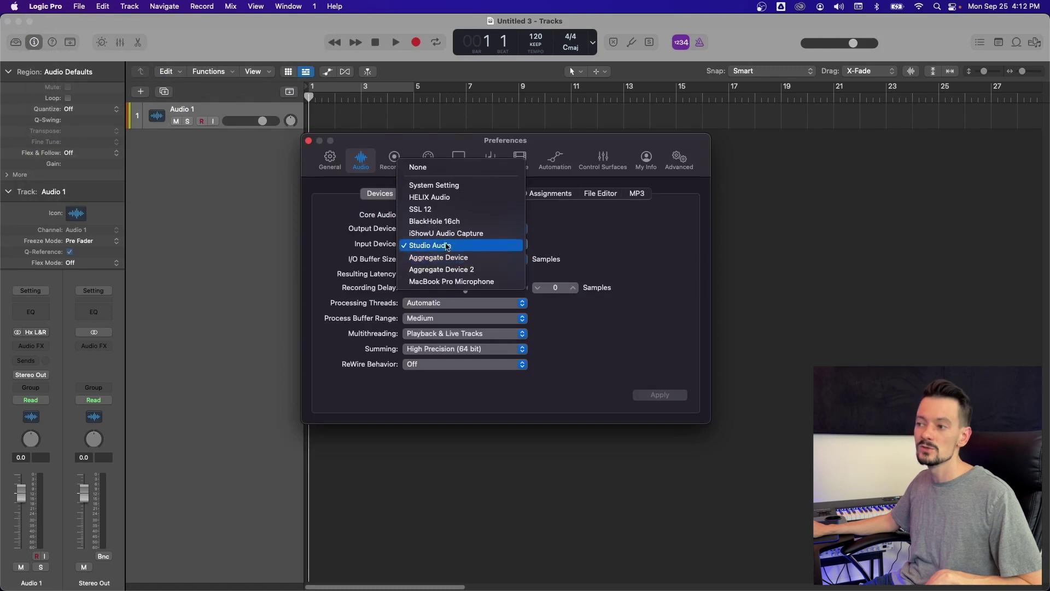
left_click(440, 245)
mouse_move(810, 577)
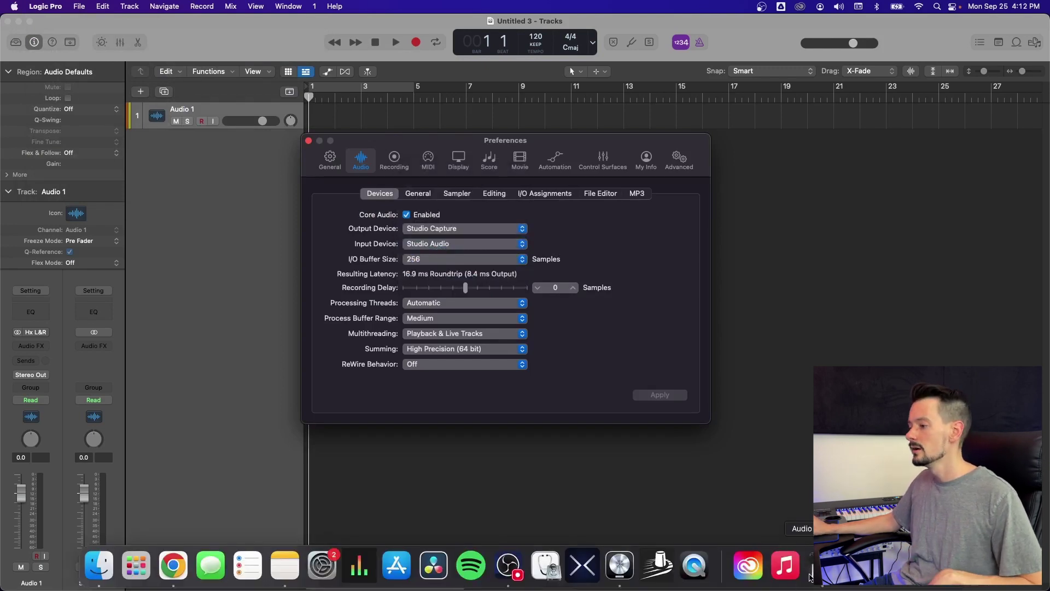
left_click(811, 572)
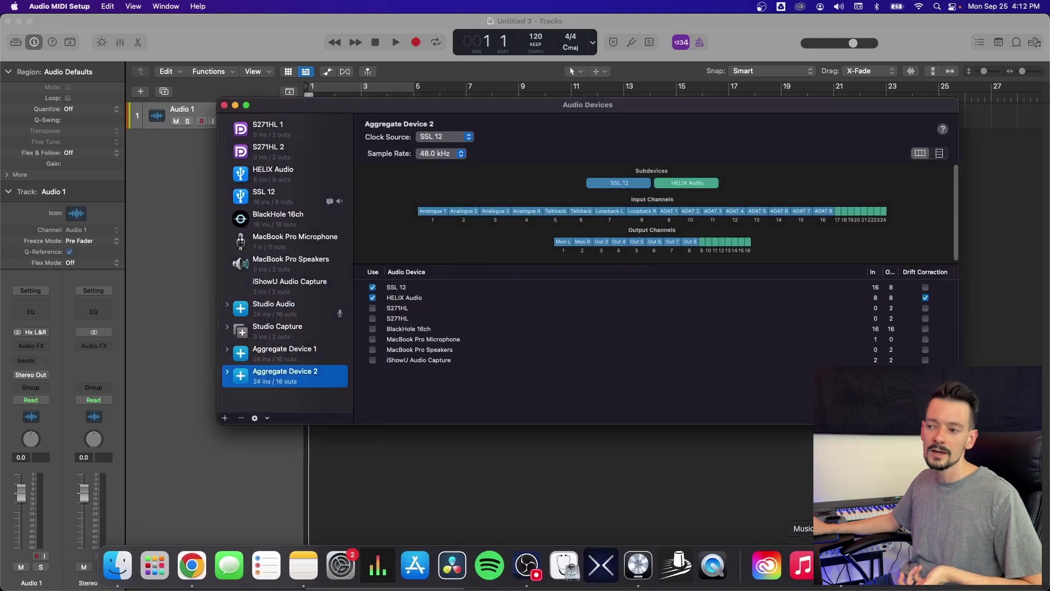
left_click(264, 348)
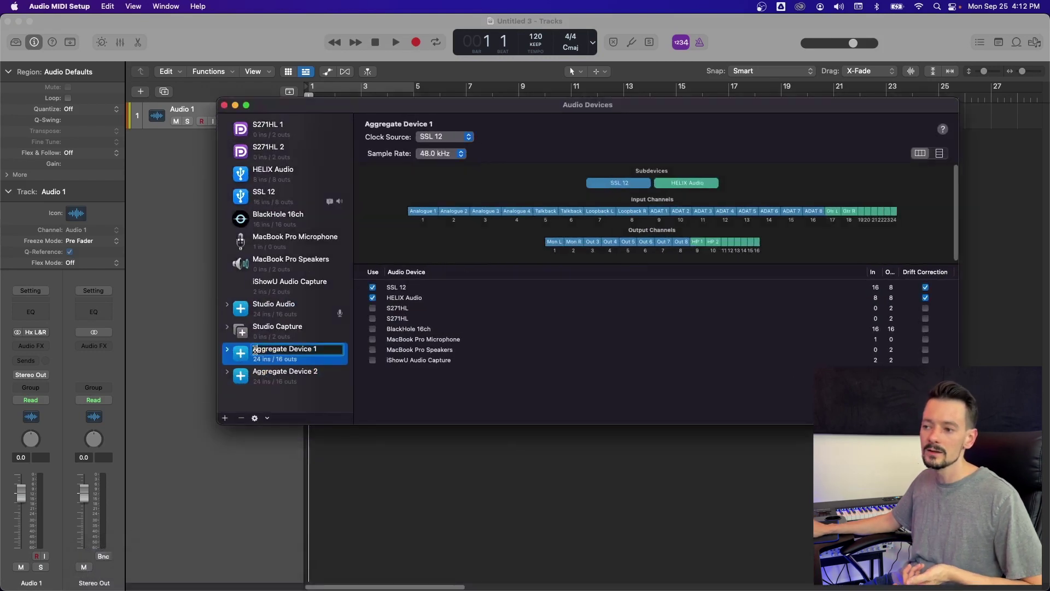
left_click(274, 398)
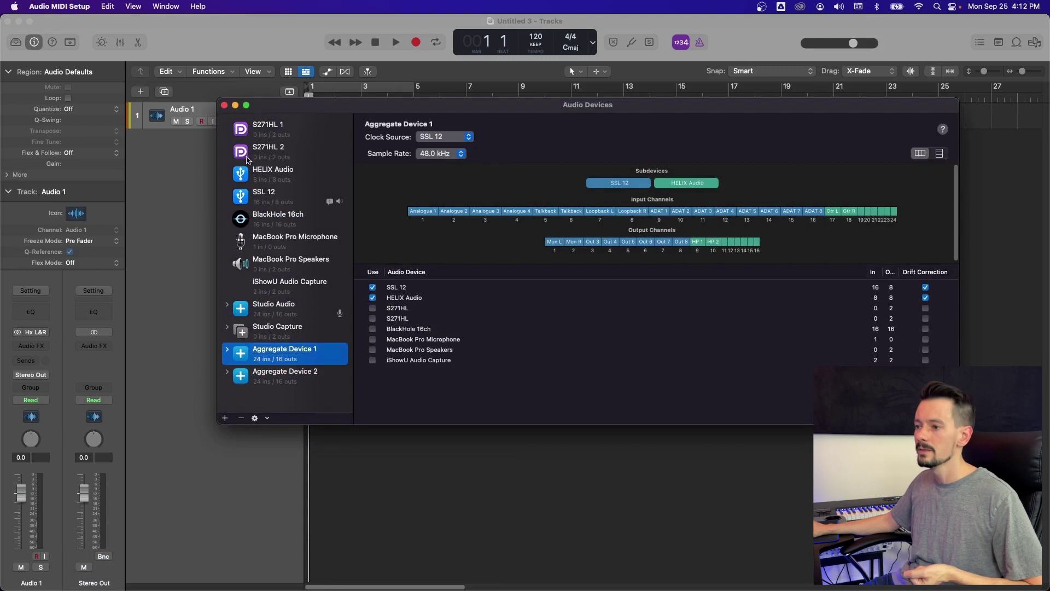
left_click(313, 312)
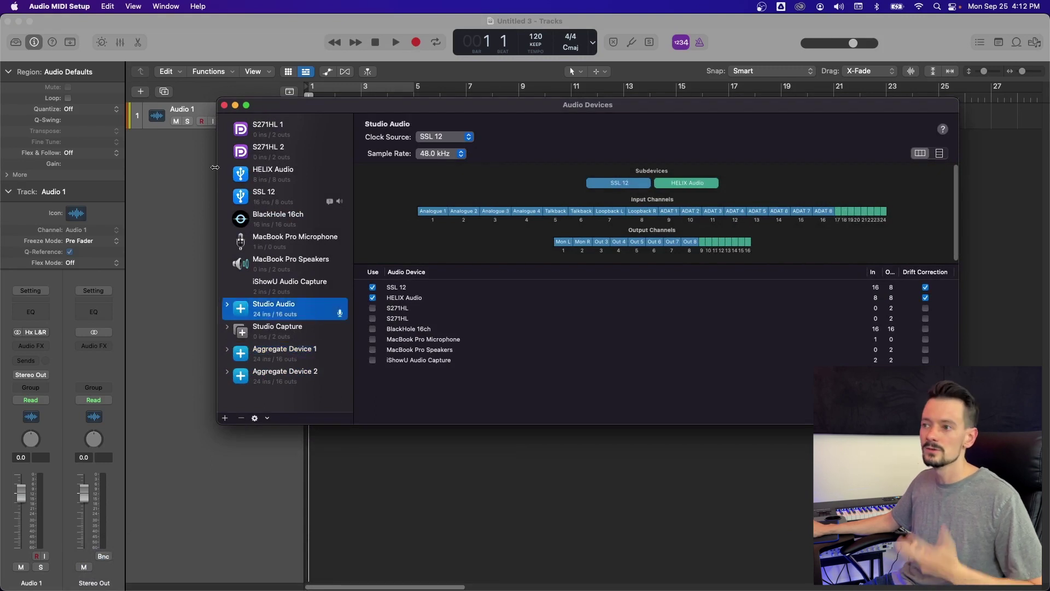
Close the device and preferences windows, keeping Audio 1's input on Input 17-18 (Helix L&R)
left_click(225, 106)
key("super+comma")
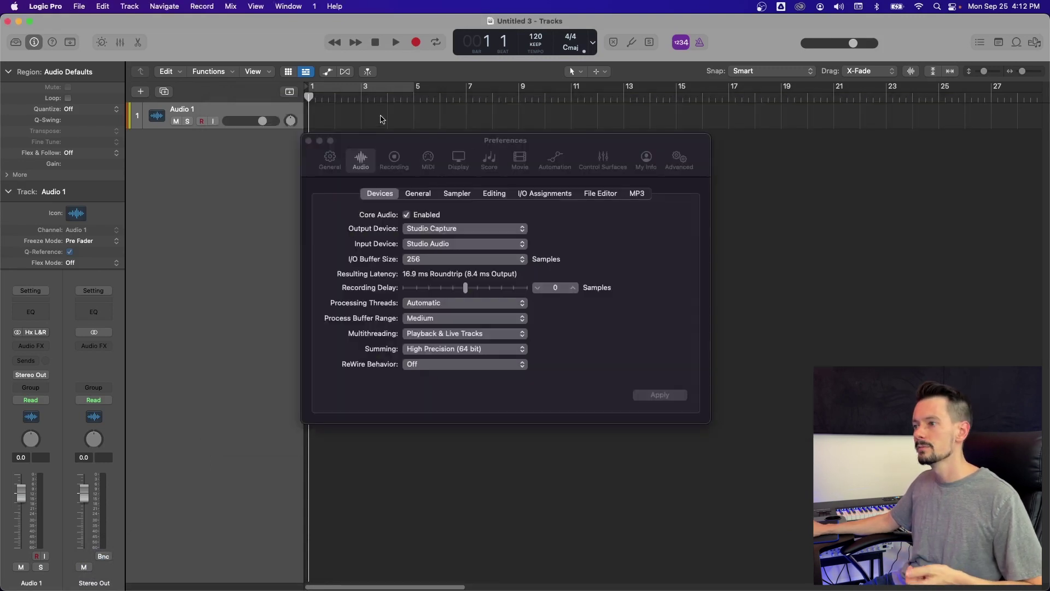
left_click(309, 141)
left_click(36, 332)
mouse_move(74, 368)
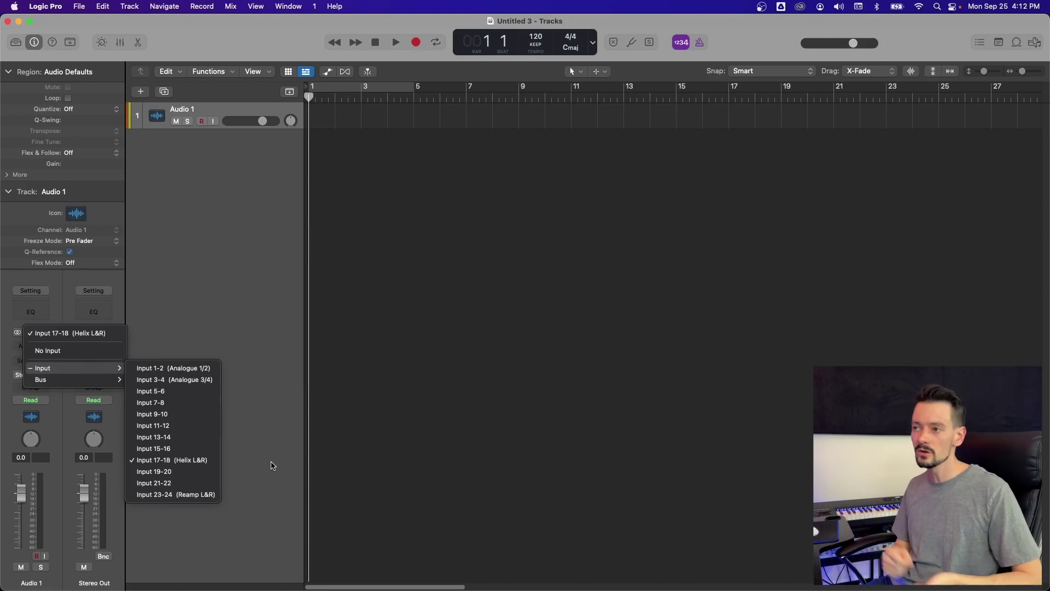
left_click(299, 324)
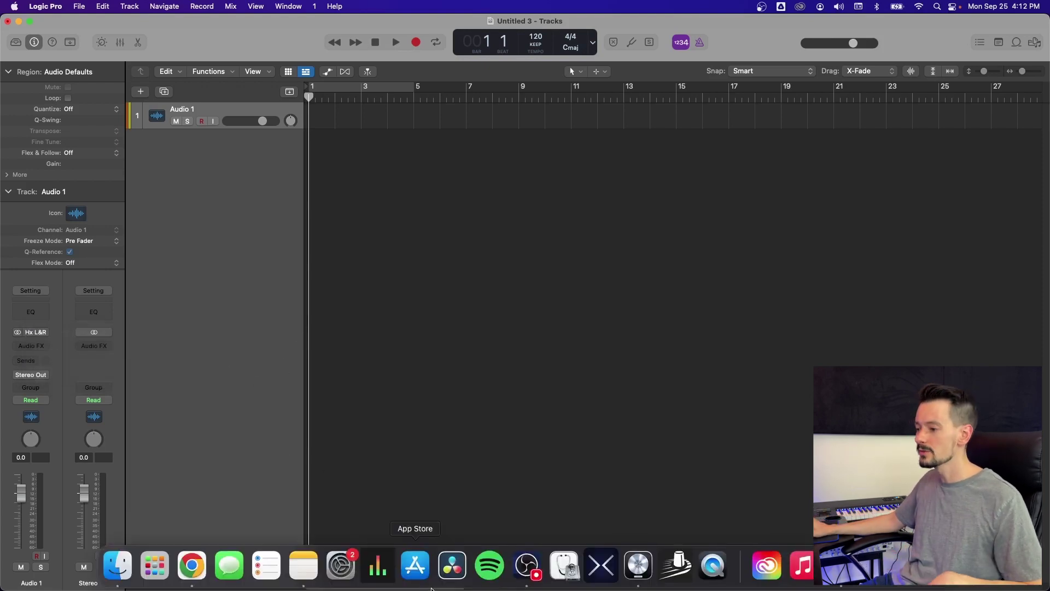
mouse_move(653, 585)
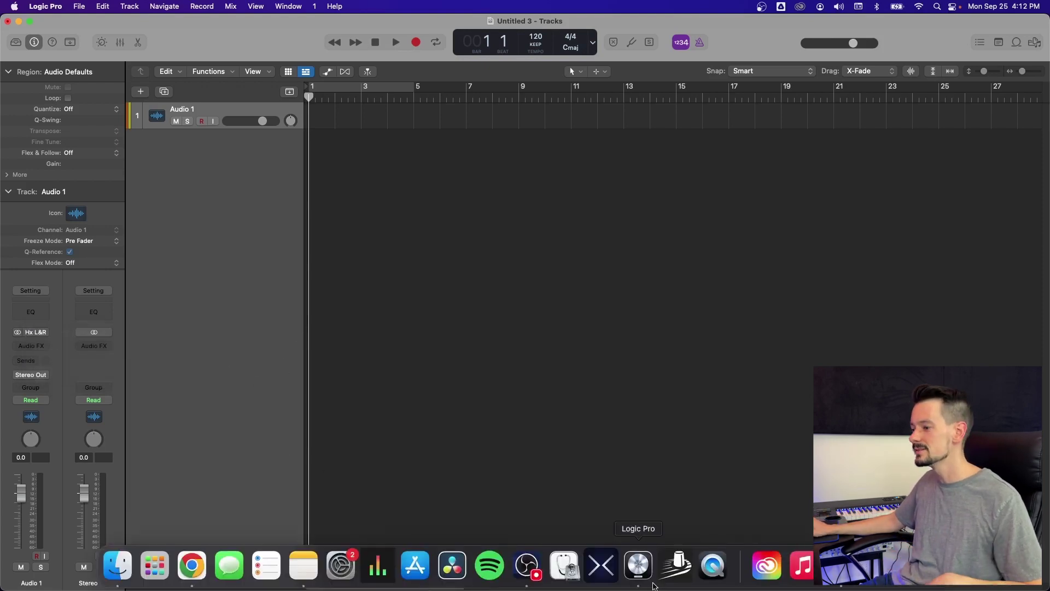
Switch back to Audio MIDI Setup from the Dock
left_click(678, 566)
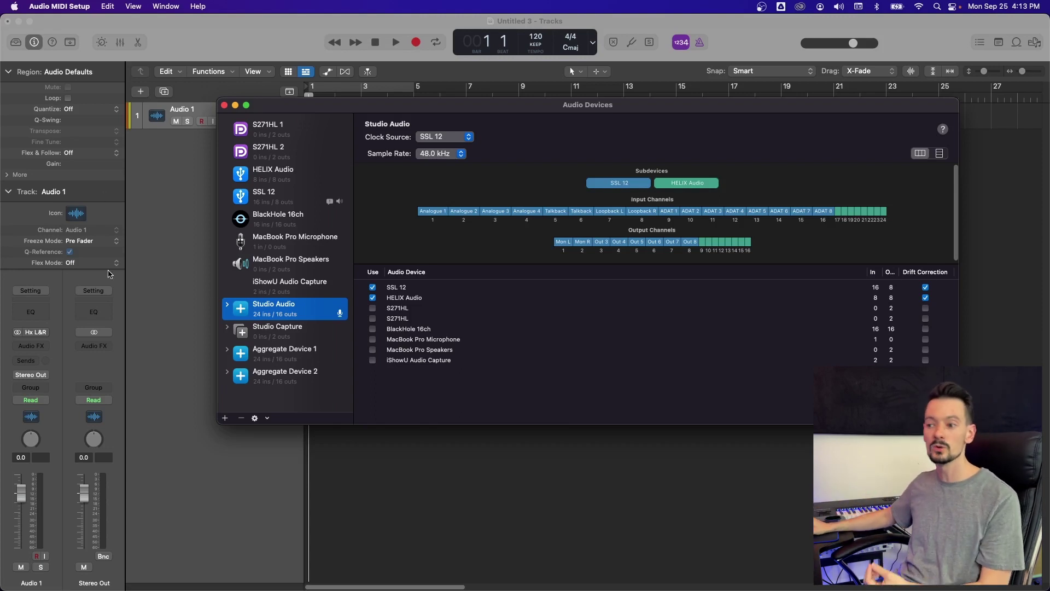
Create a multi-output device using SSL 12 and HELIX Audio at 48.0 kHz
left_click(225, 419)
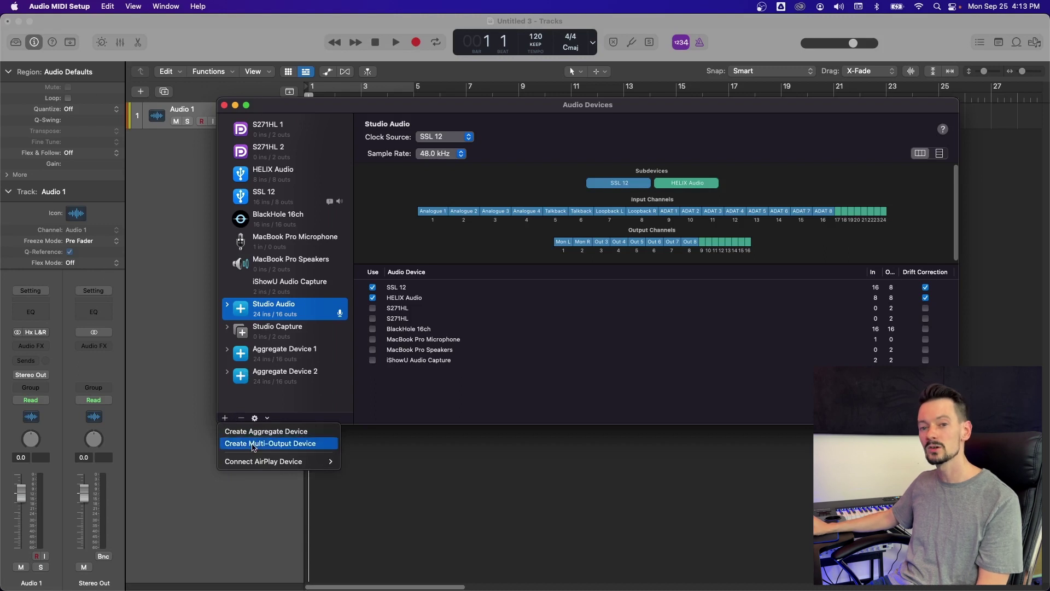
left_click(253, 444)
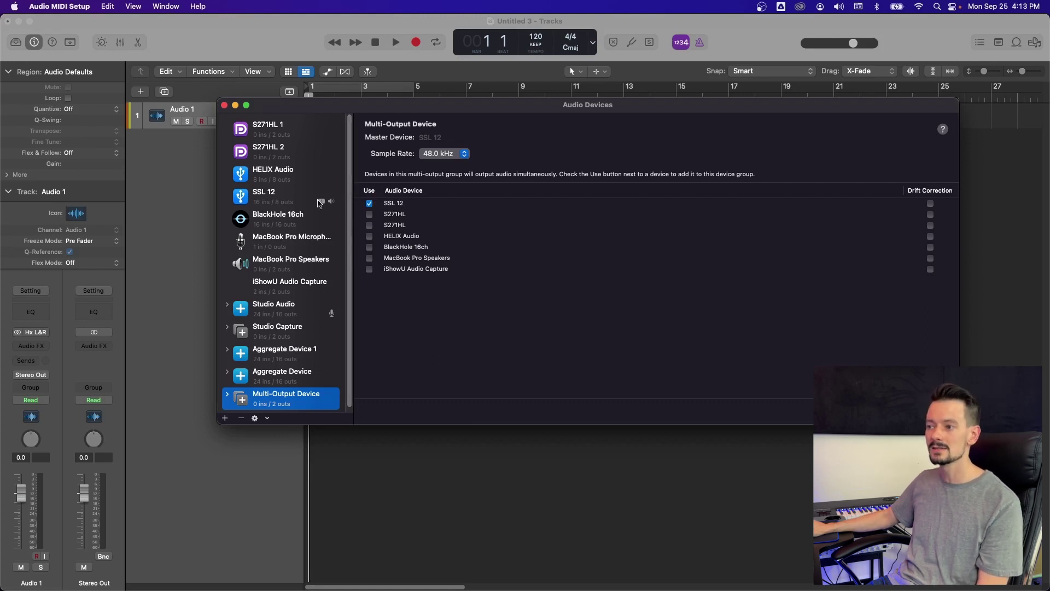
left_click(370, 237)
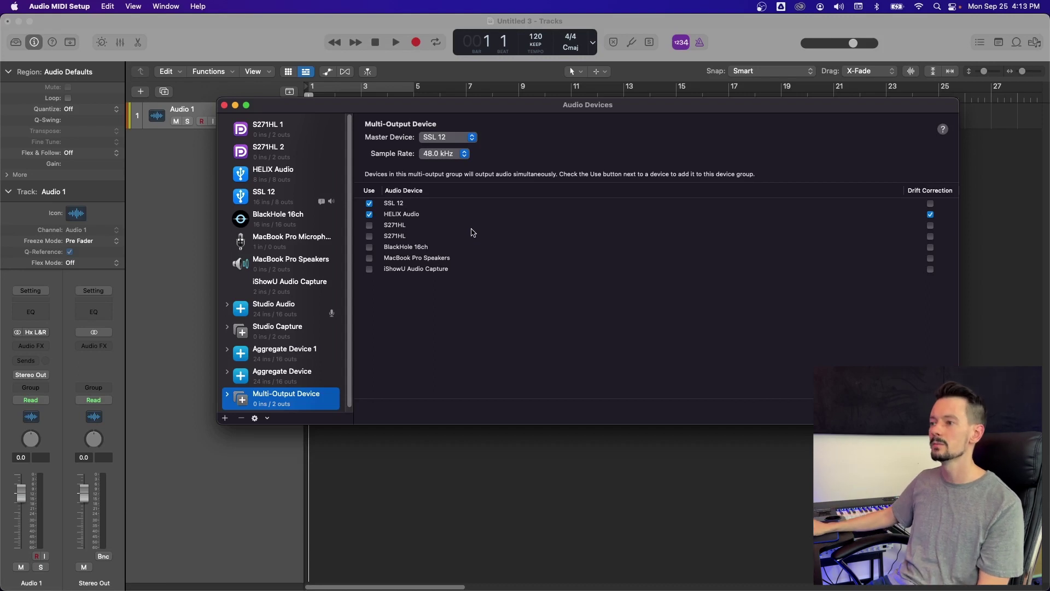
left_click(443, 154)
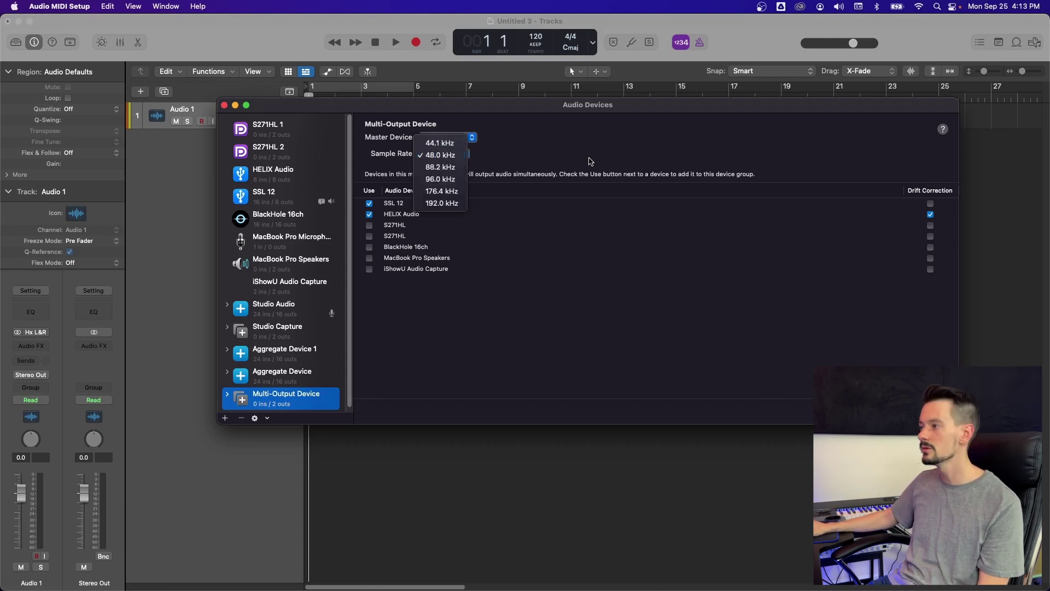
left_click(589, 160)
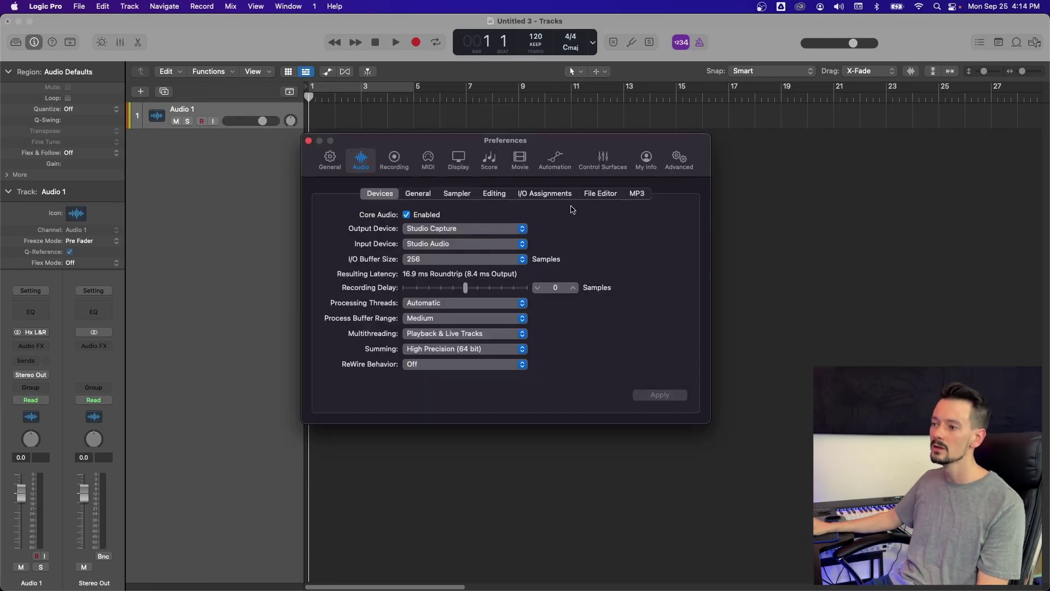
Set Logic Pro's output device to Studio Audio, keeping Studio Audio as input
left_click(484, 244)
left_click(484, 246)
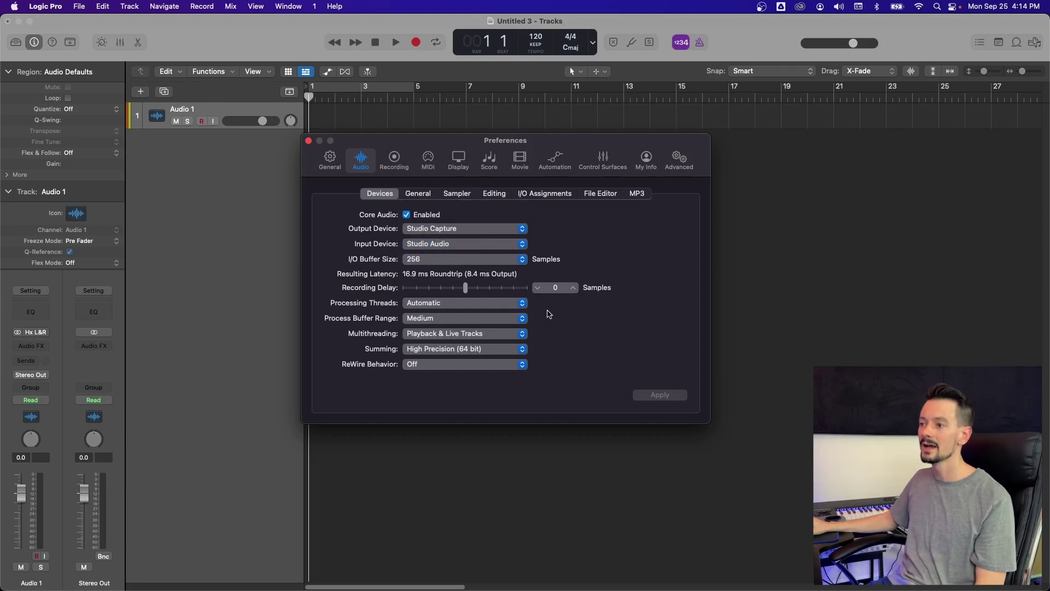
left_click(475, 229)
left_click(471, 230)
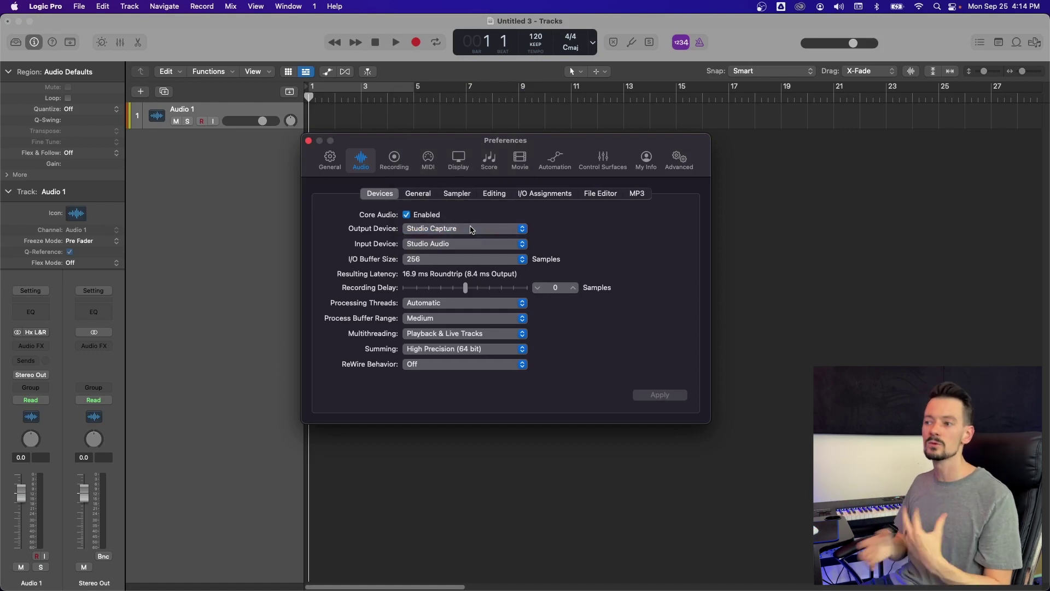
left_click(471, 229)
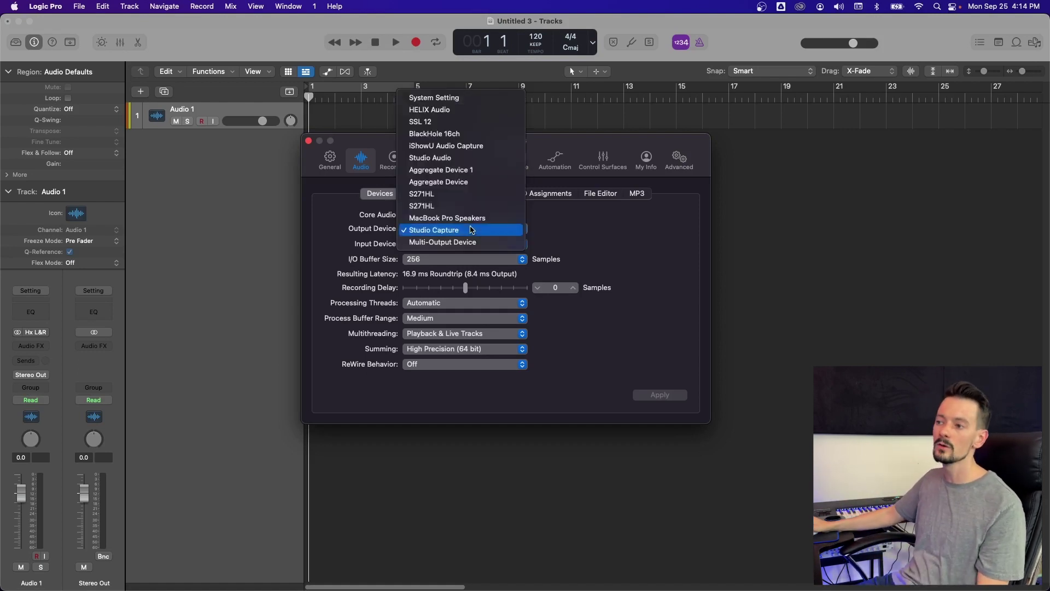
left_click(434, 157)
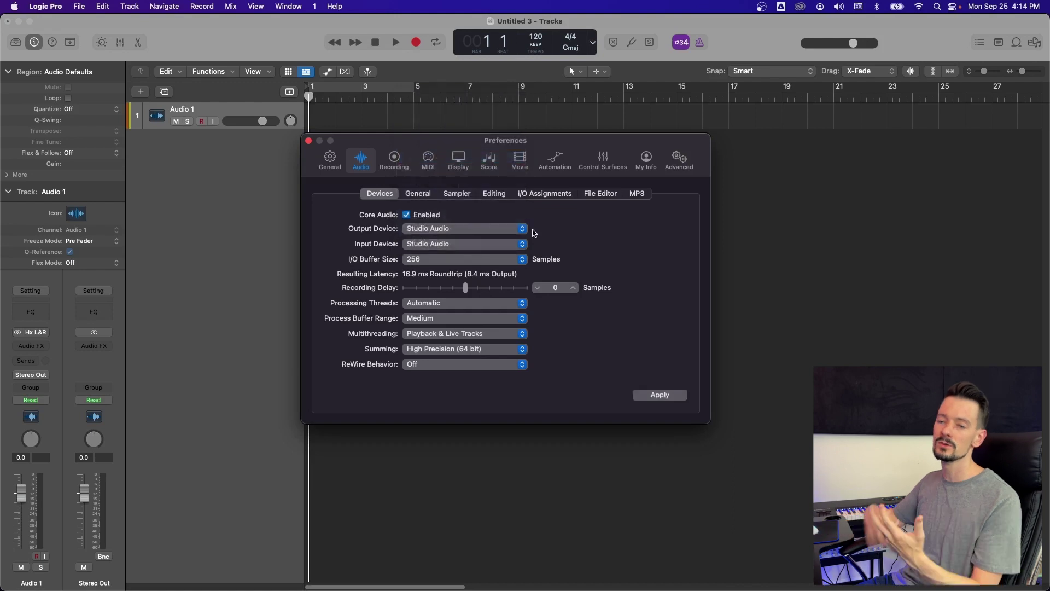